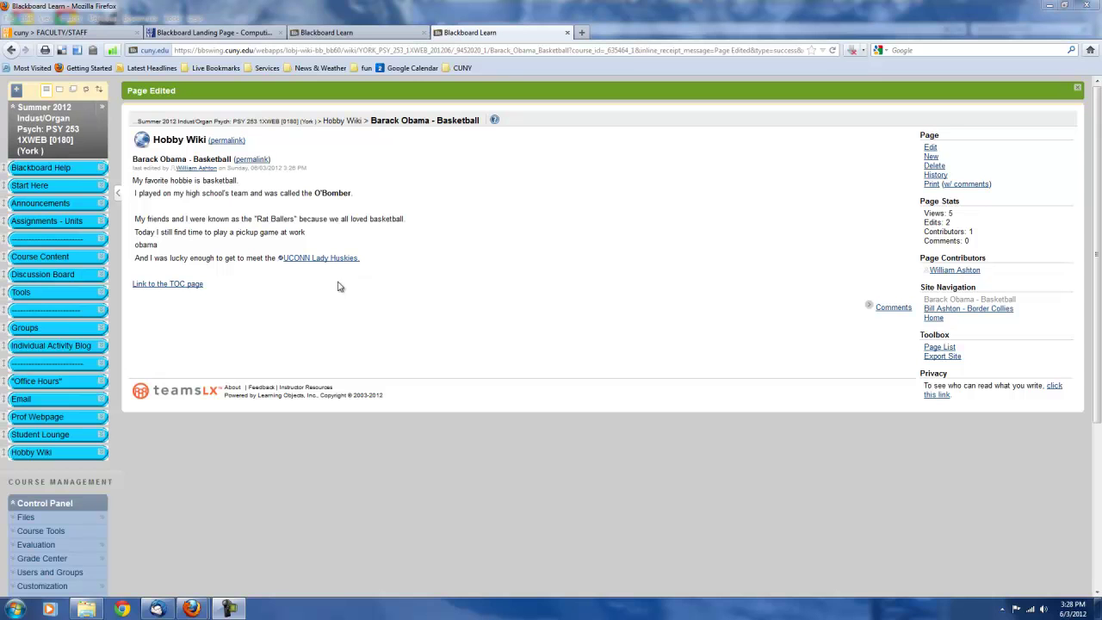
# Step: Check the Downloads pictures folder and search for the imgur site
pyautogui.click(86, 609)
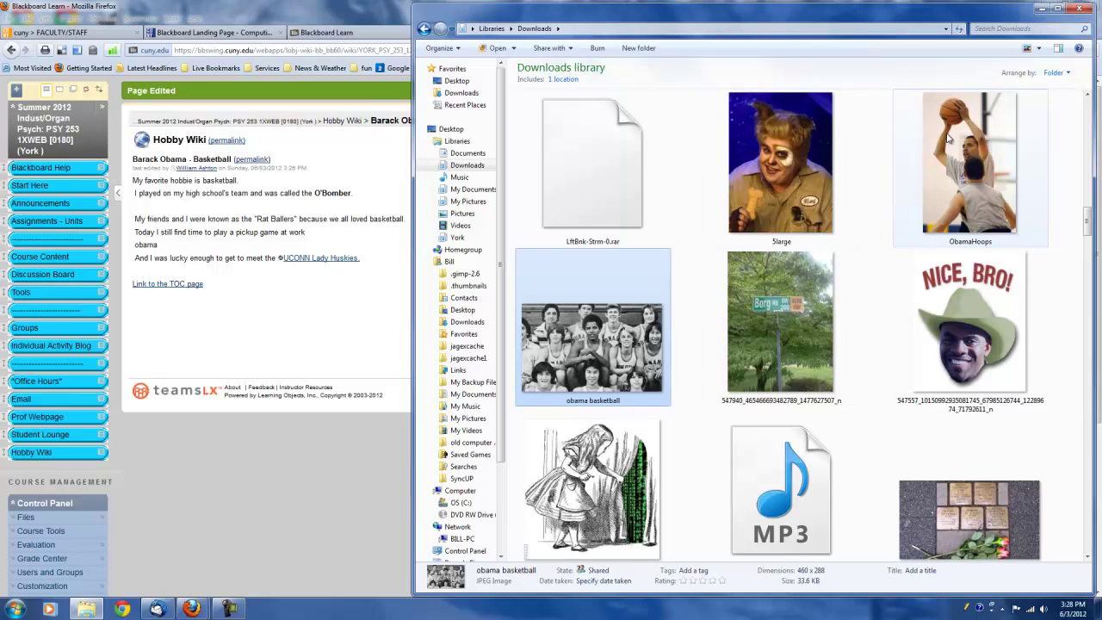
pyautogui.click(86, 608)
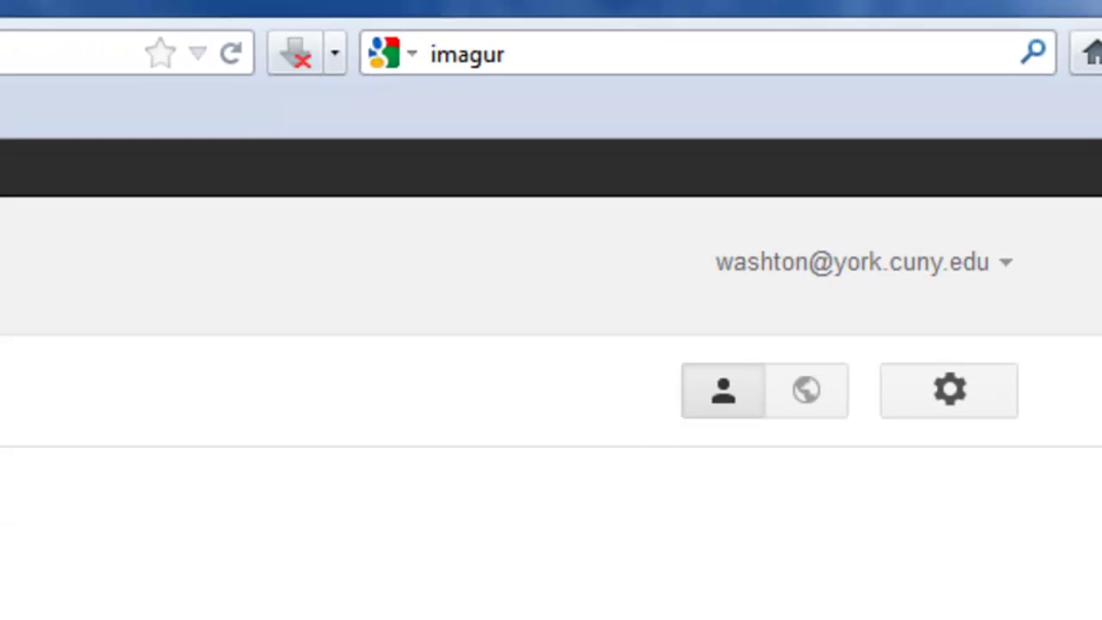
pyautogui.press('Return')
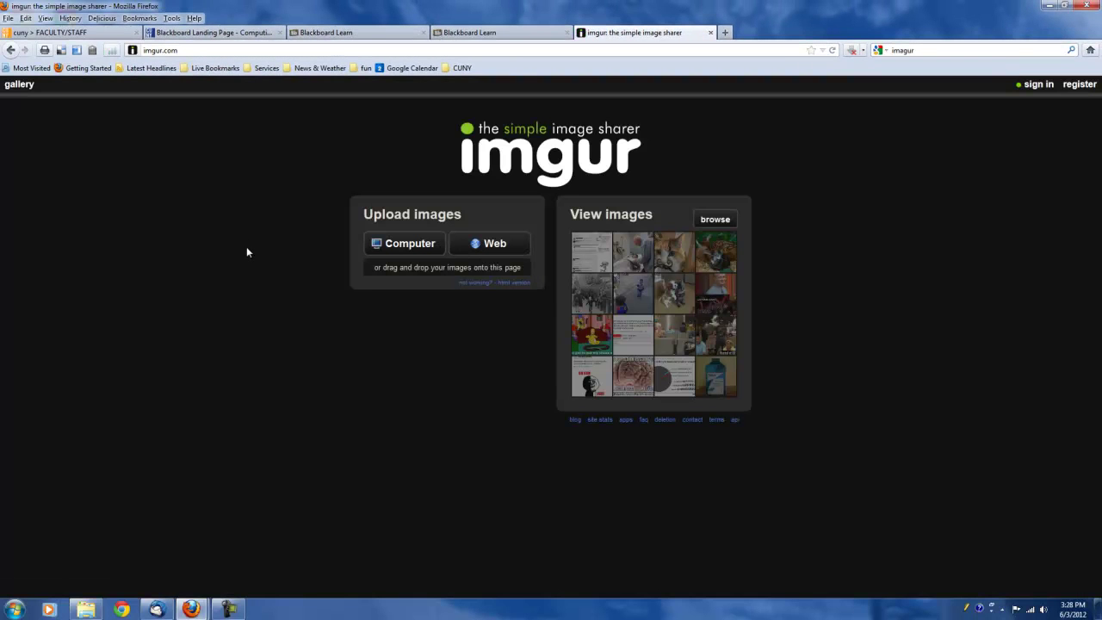
# Step: Drop obama basketball.jpg and ObamaHoops.jpg onto Imgur and start the upload
pyautogui.click(81, 614)
pyautogui.moveTo(565, 359); pyautogui.dragTo(253, 392)
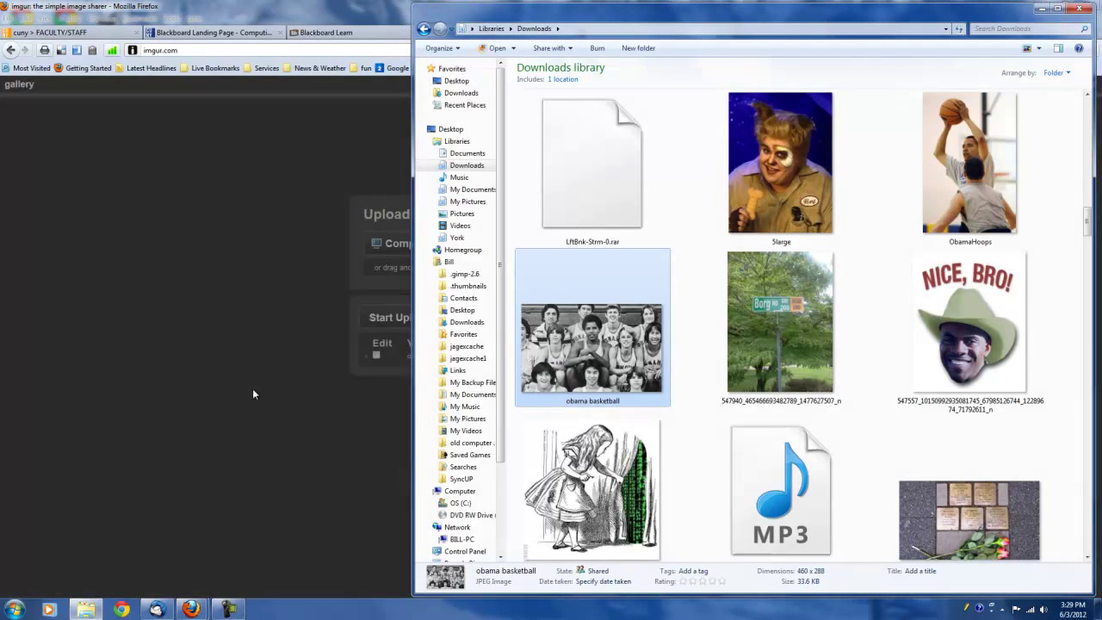
pyautogui.moveTo(970, 163); pyautogui.dragTo(138, 279)
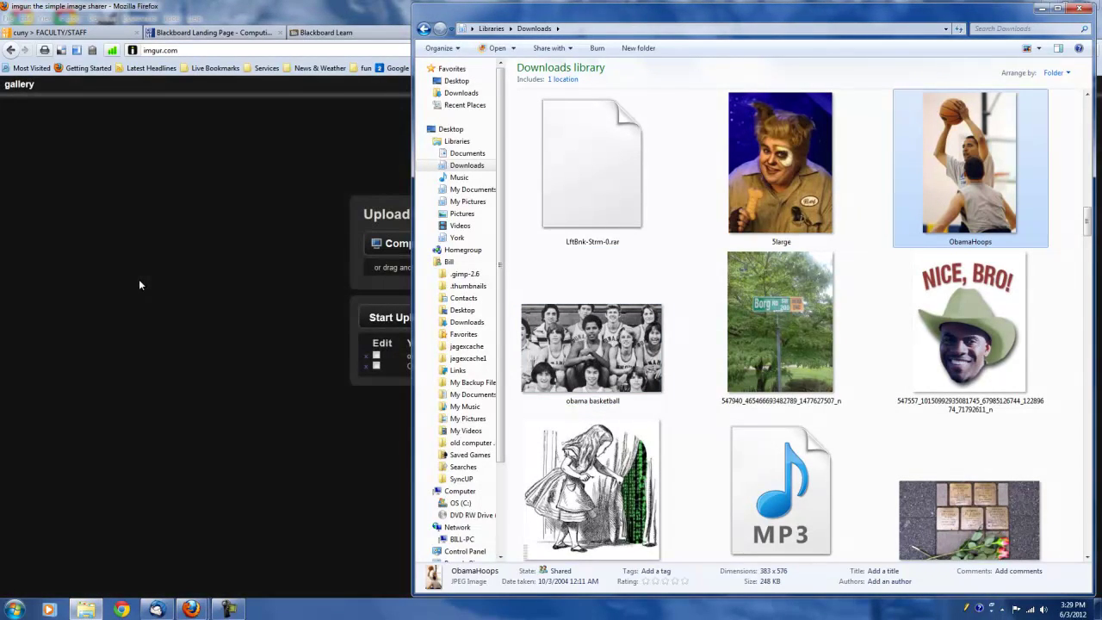
pyautogui.click(210, 188)
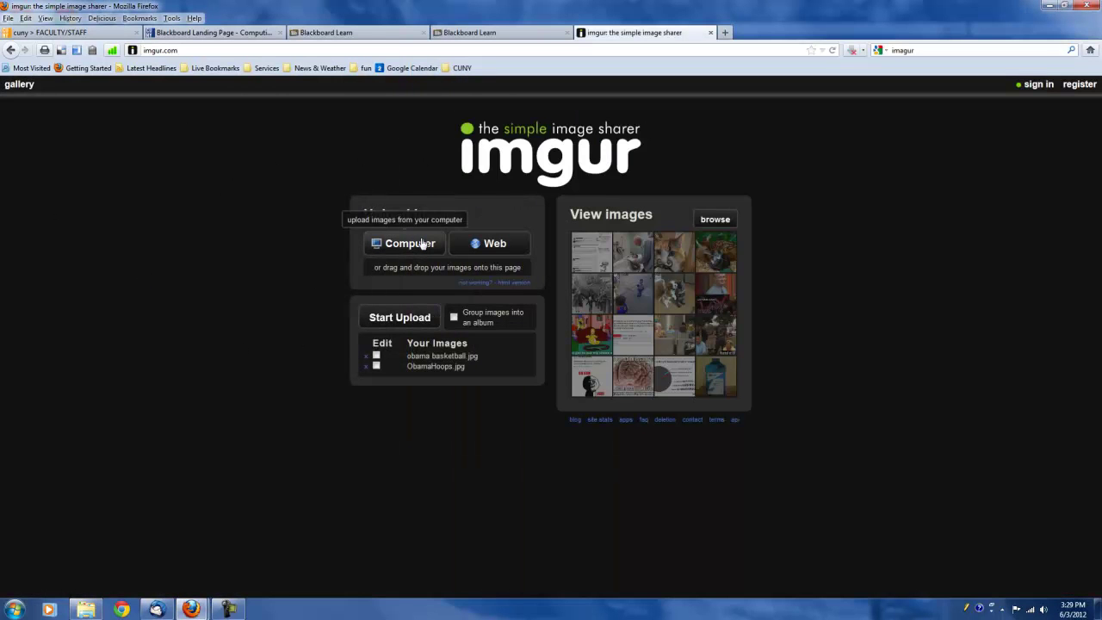
pyautogui.click(399, 319)
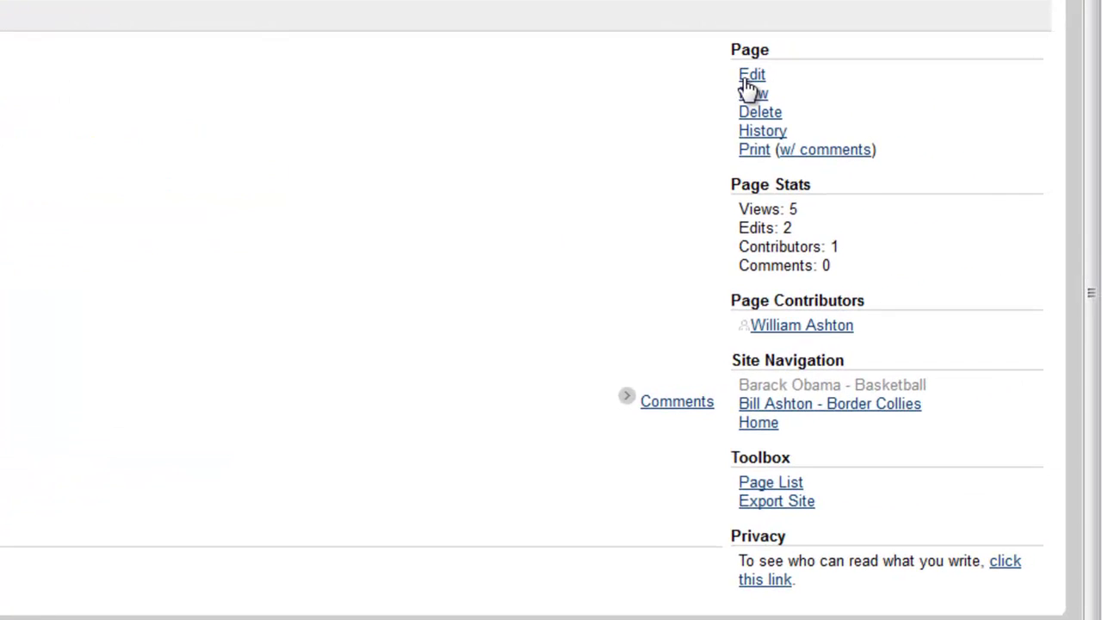
# Step: Edit the Barack Obama - Basketball page and delete the broken image under the O'Bomber line
pyautogui.click(746, 86)
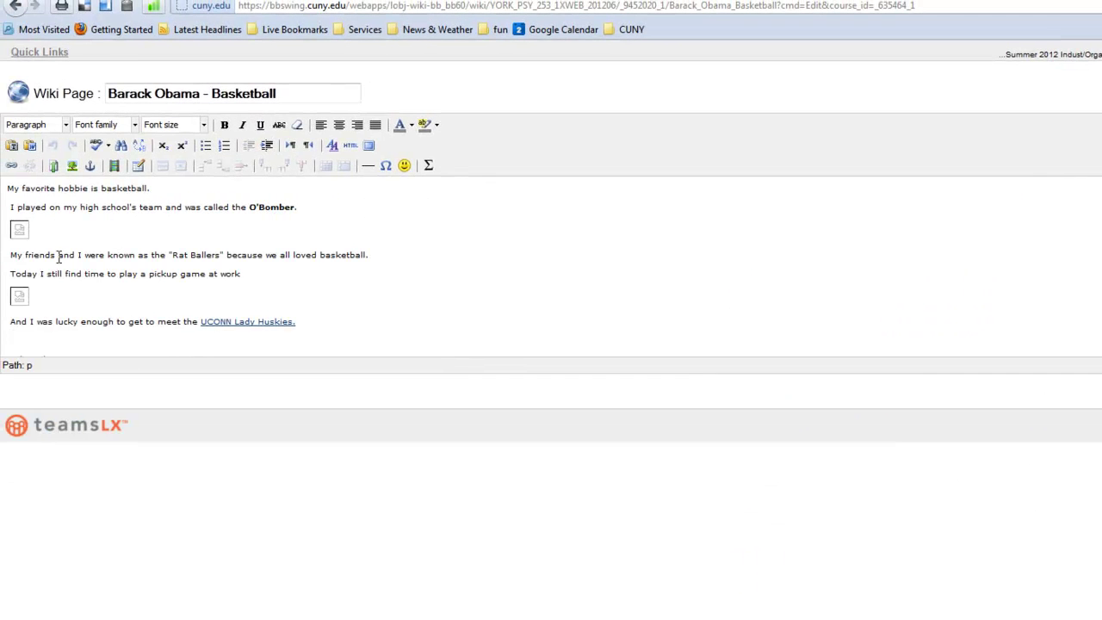
pyautogui.click(20, 235)
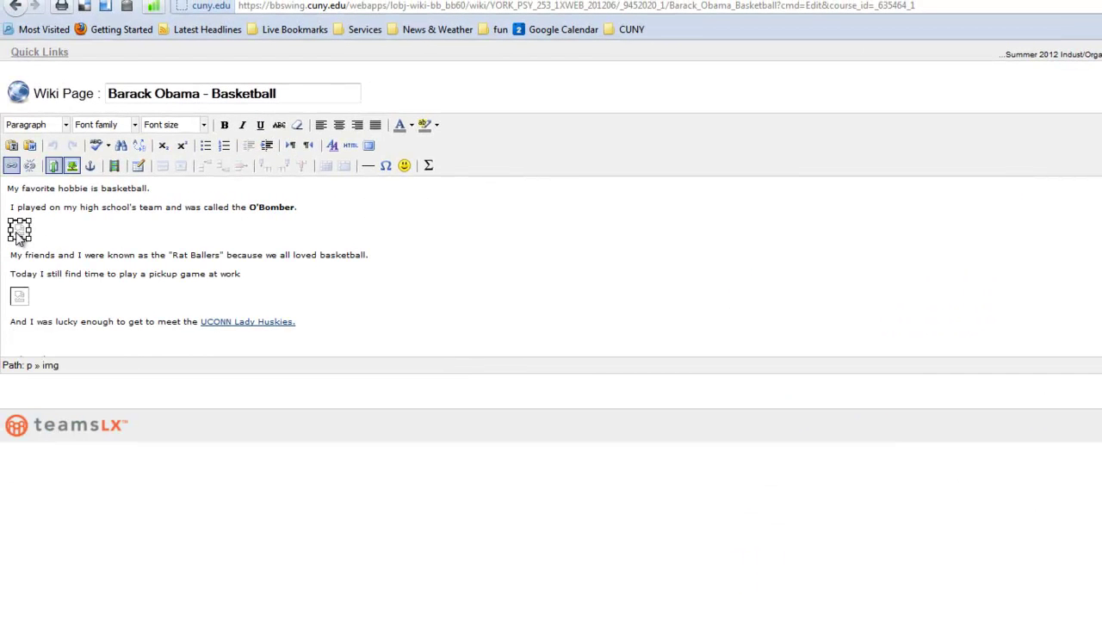
pyautogui.press('Delete')
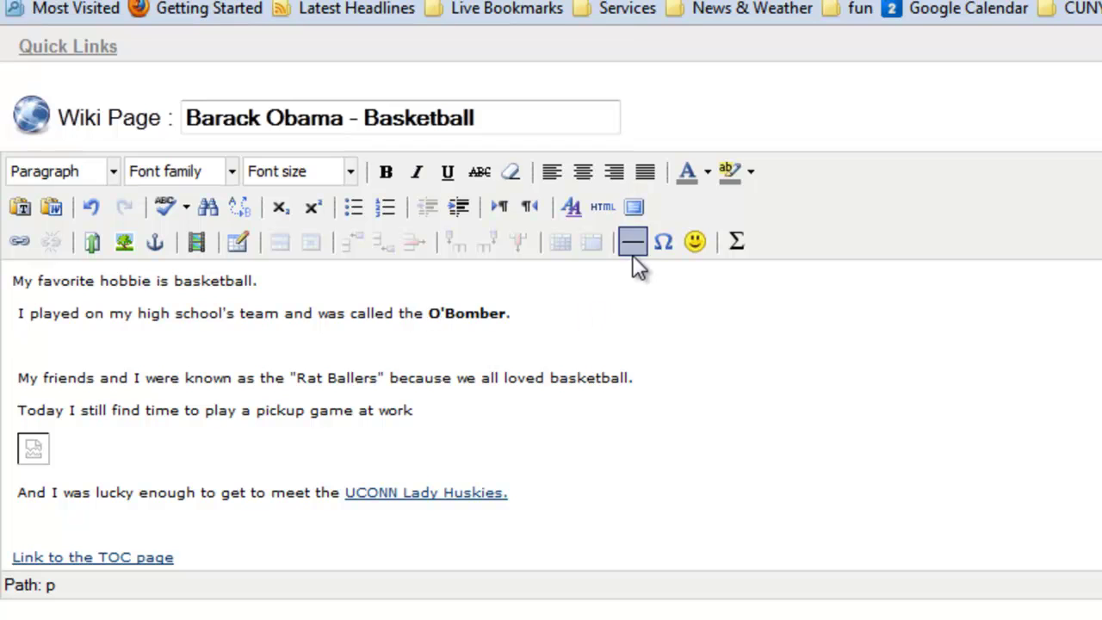
# Step: Add an <img src="..."> tag with the pasted Imgur cjA9N.jpg address after the O'Bomber paragraph and update
pyautogui.click(603, 210)
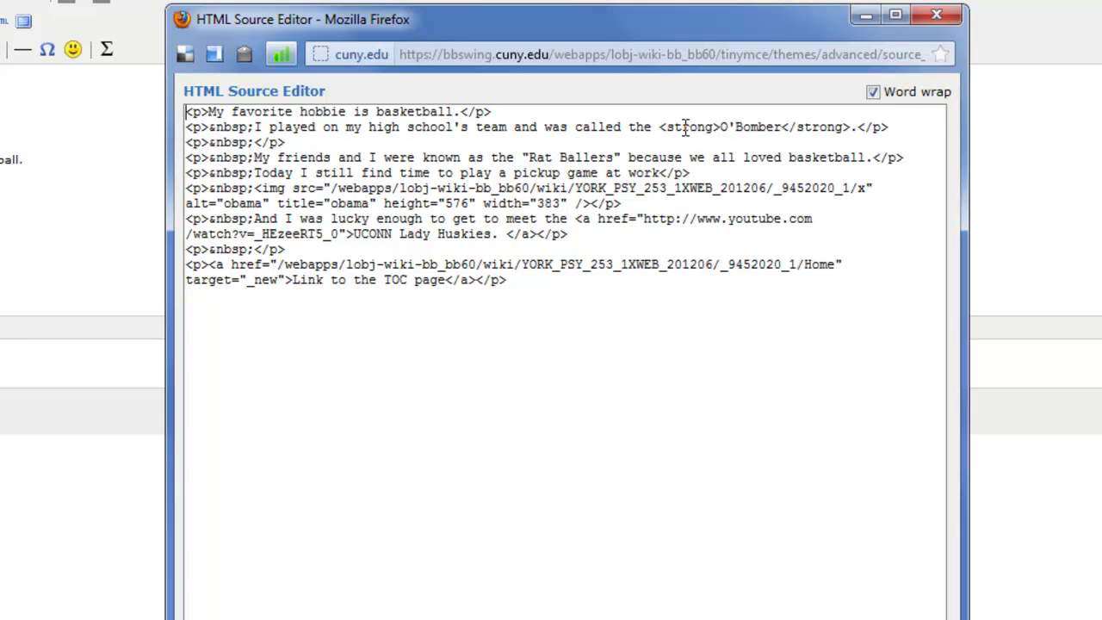
pyautogui.click(911, 129)
pyautogui.write('<img src')
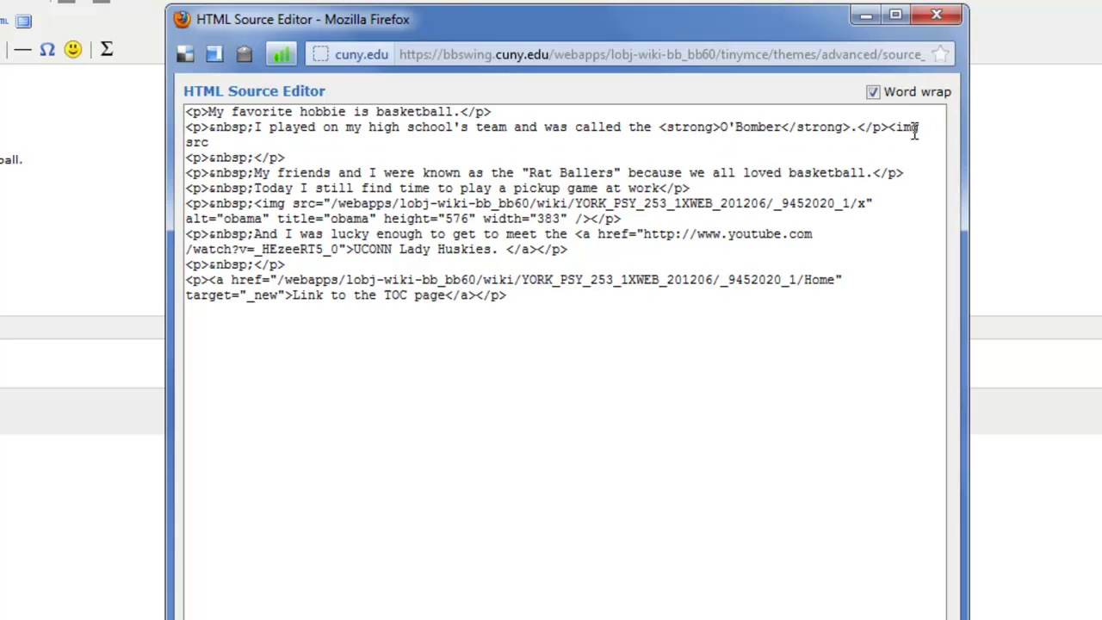
pyautogui.write('="')
pyautogui.write('http://i.imgur.com/cjA9N.jpg')
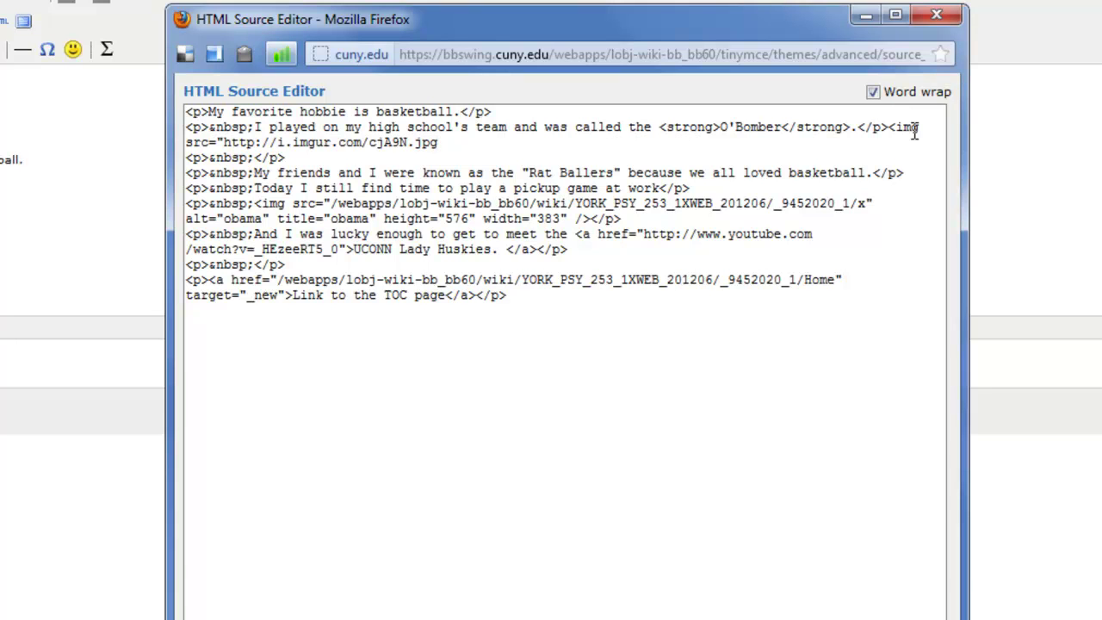
pyautogui.write('">')
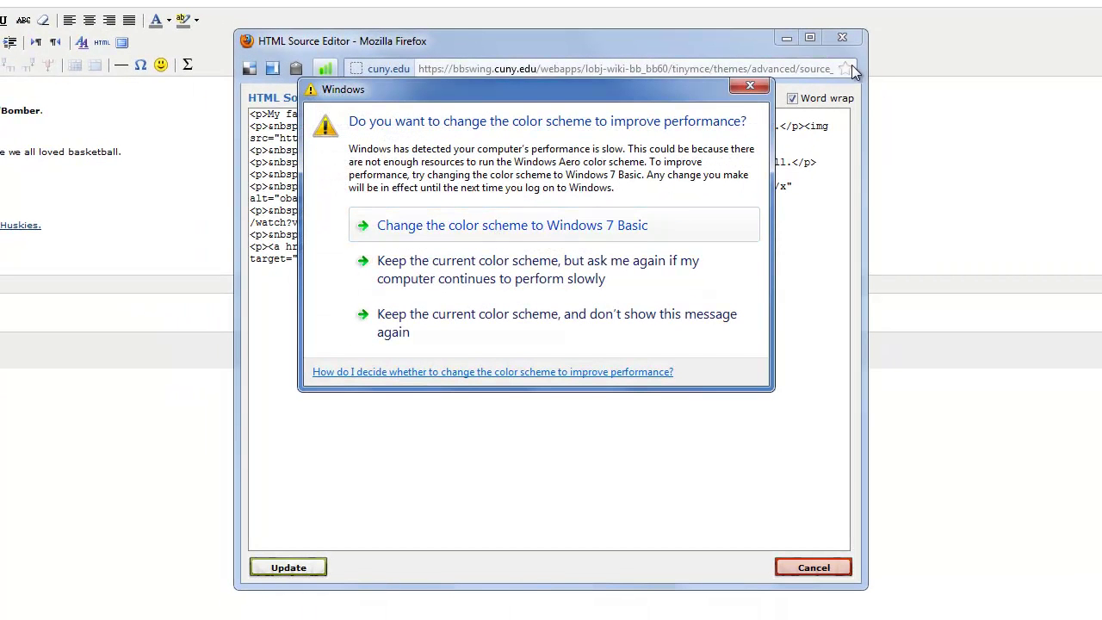
pyautogui.click(751, 87)
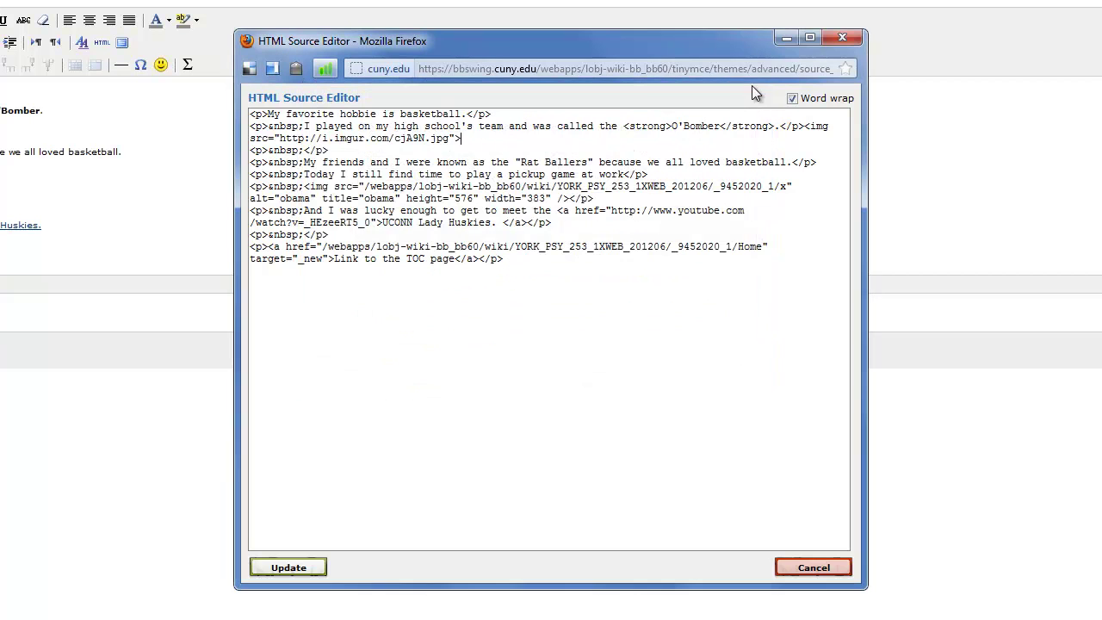
pyautogui.click(289, 569)
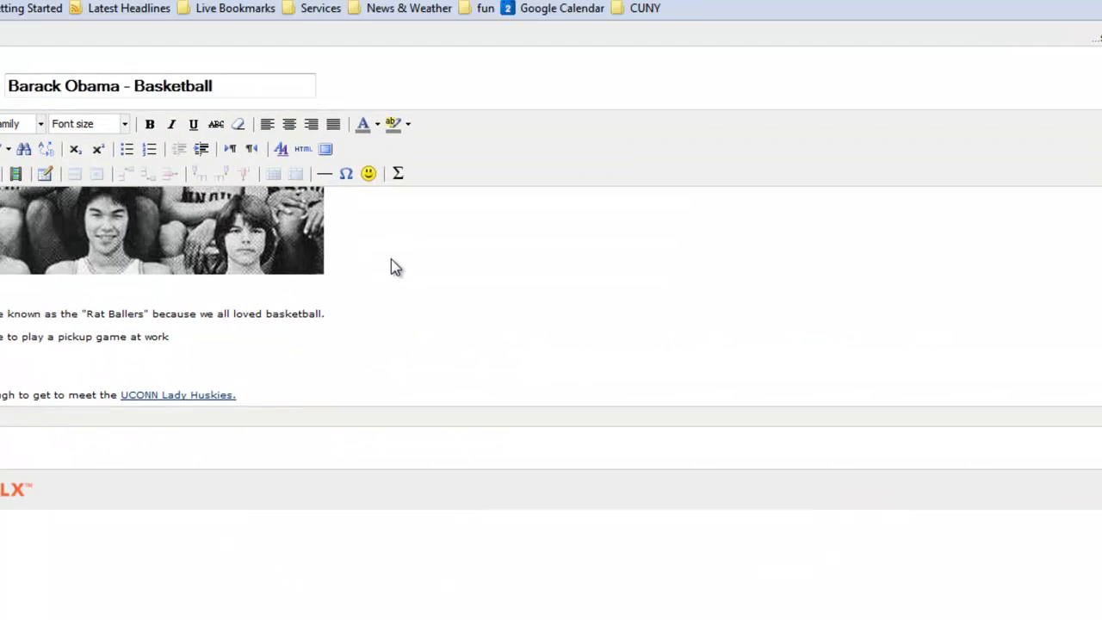
# Step: Delete the broken image above the UCONN line and open the HTML source to start a new tag
pyautogui.scroll(-3, 555, 358)
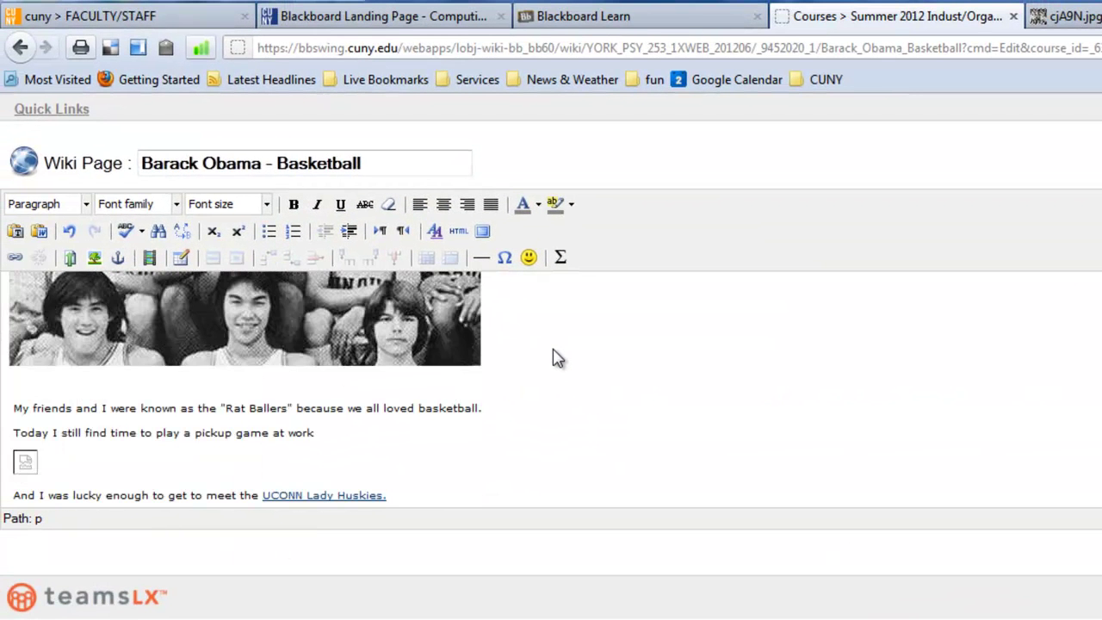
pyautogui.click(26, 463)
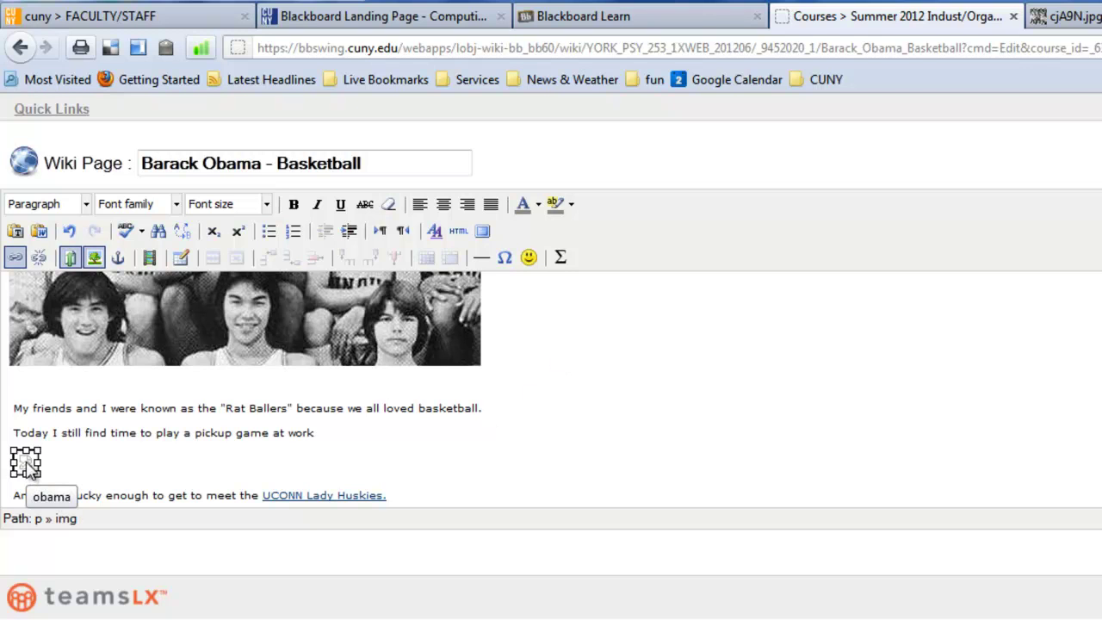
pyautogui.press('Delete')
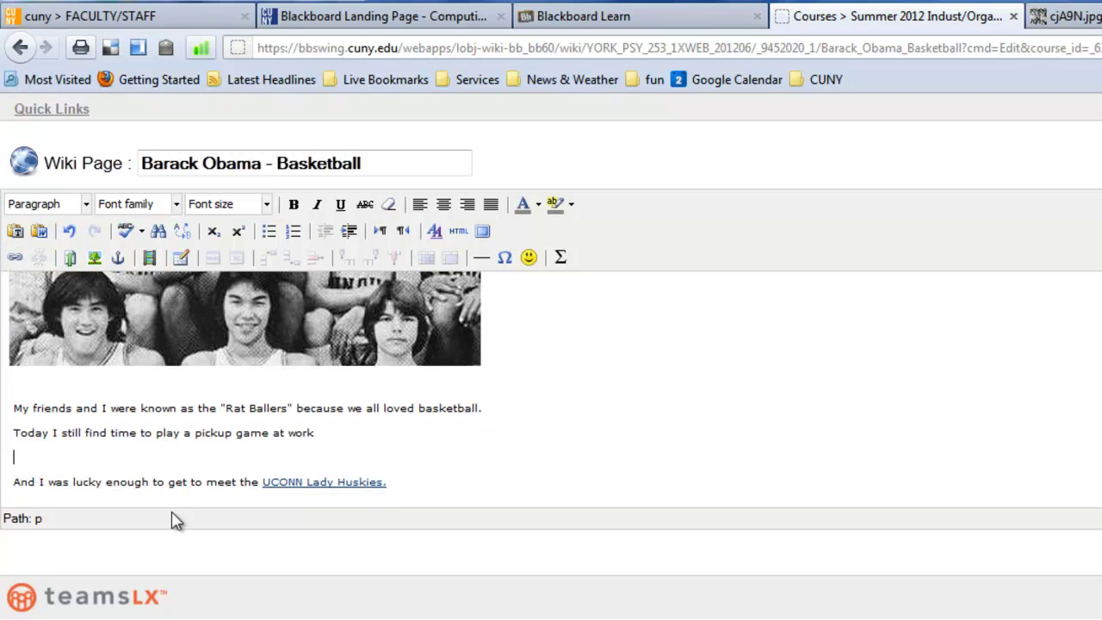
pyautogui.click(459, 238)
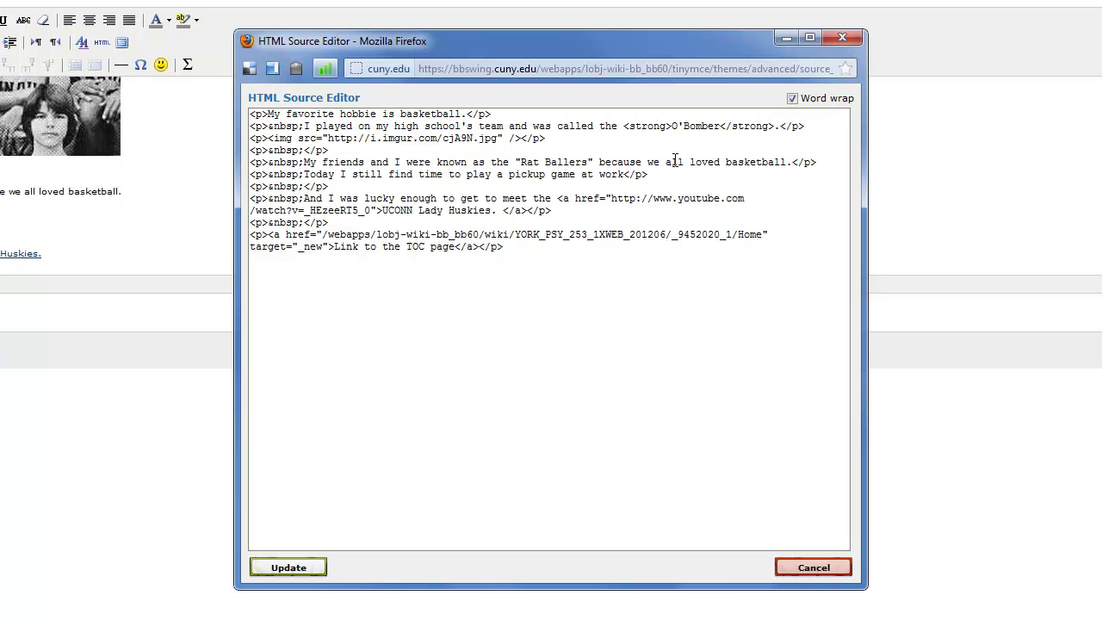
pyautogui.write('<')
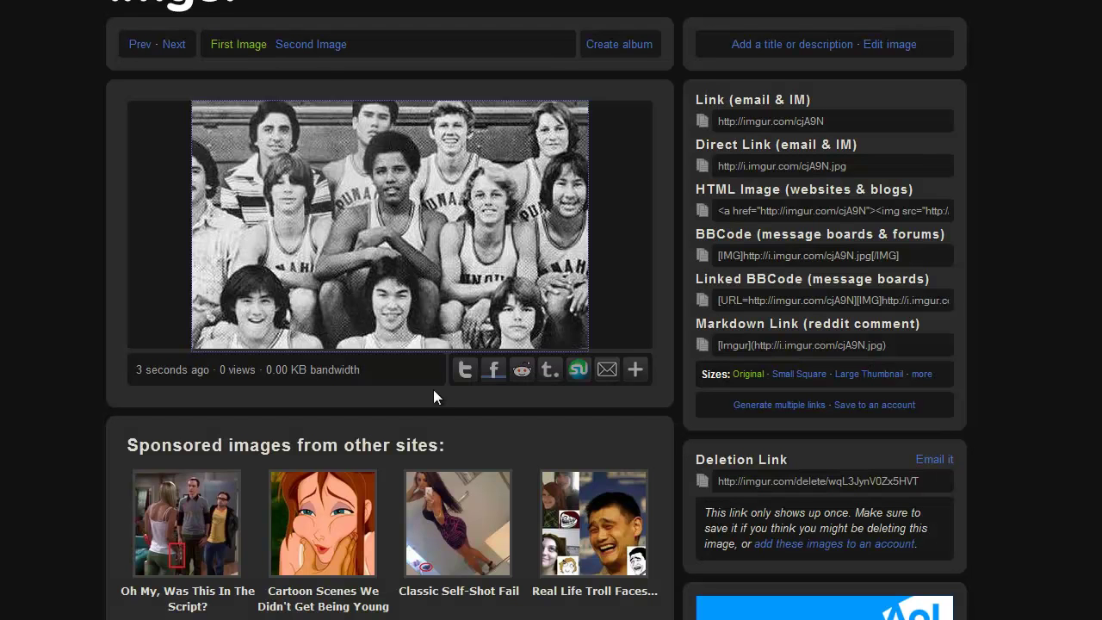
# Step: Copy the direct image address of the second Imgur photo, the basketball shot
pyautogui.click(310, 45)
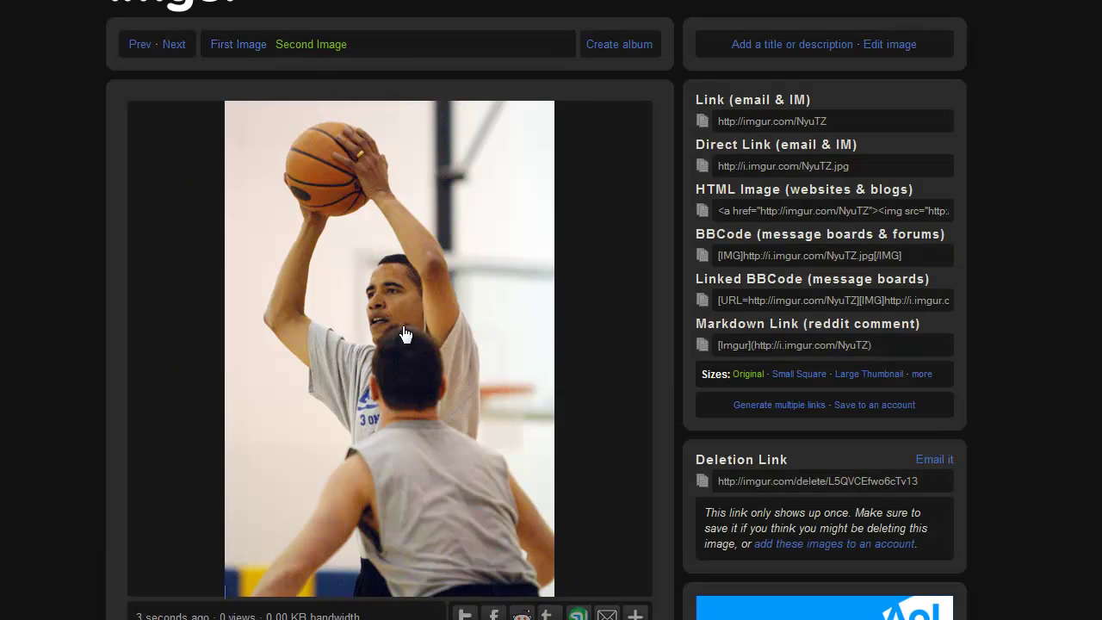
pyautogui.rightClick(403, 329)
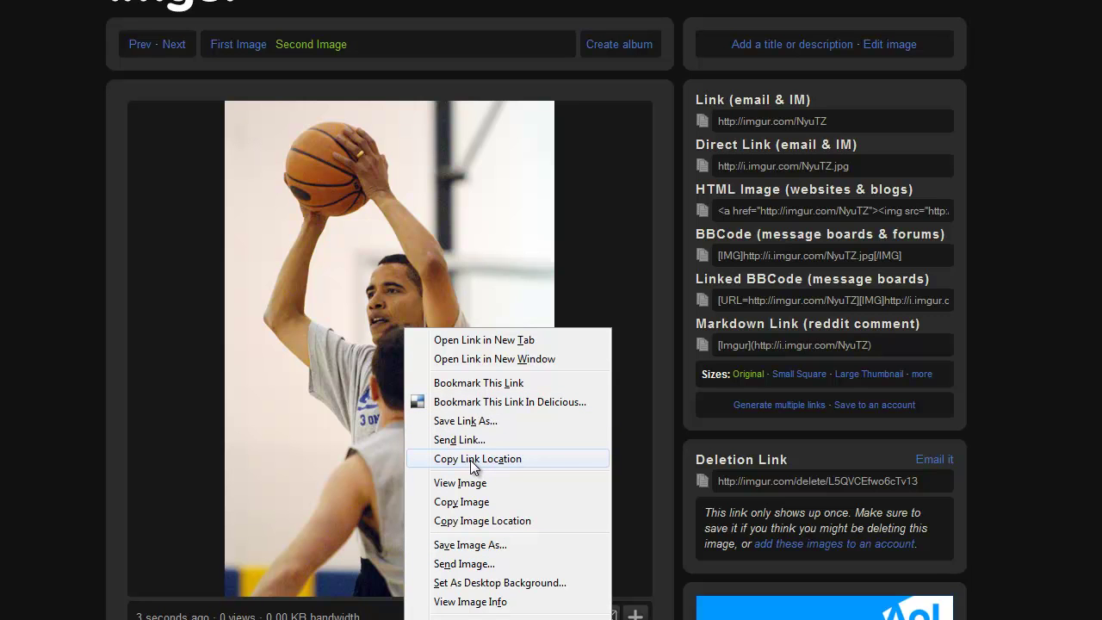
pyautogui.click(471, 520)
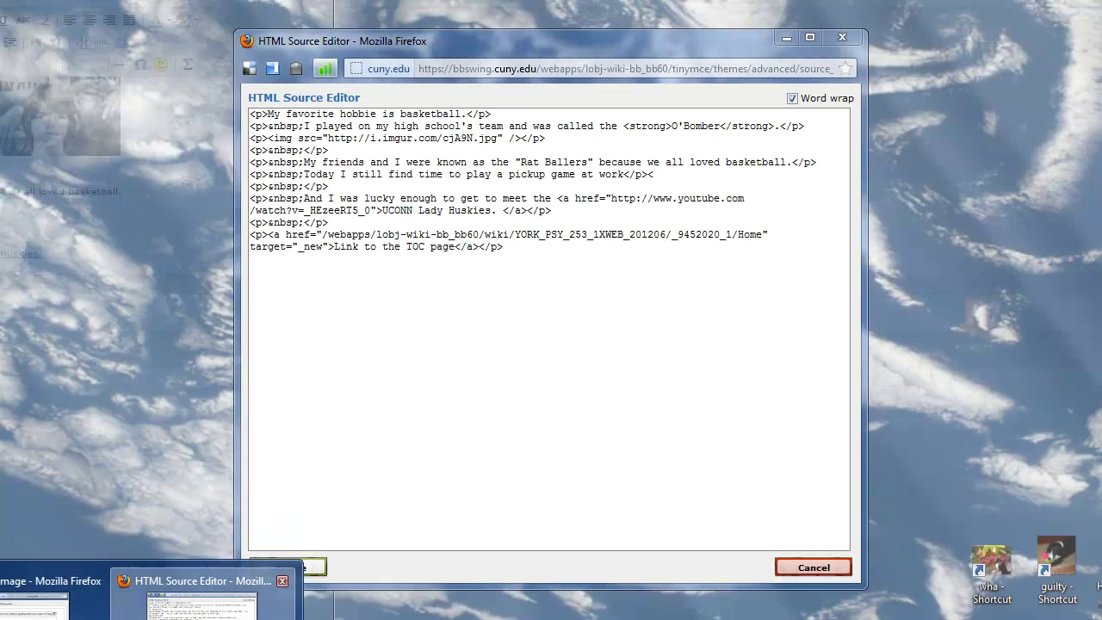
# Step: Add an img tag with the pasted NyuTZ.jpg address after the 'at work' paragraph and update
pyautogui.click(207, 594)
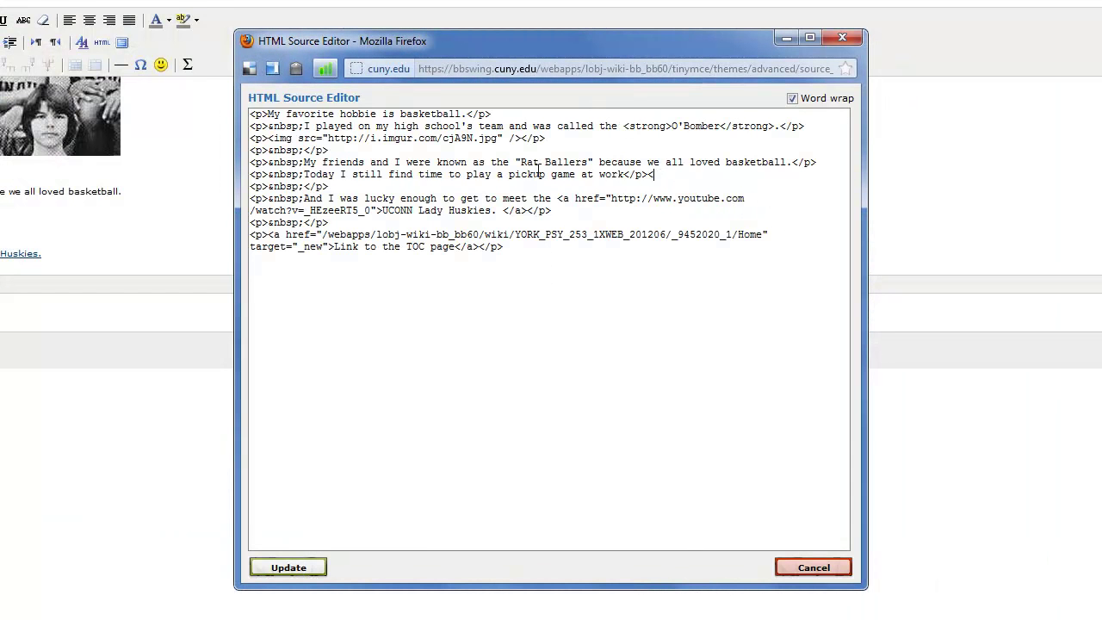
pyautogui.write('img src="')
pyautogui.hotkey('ctrl', 'v')
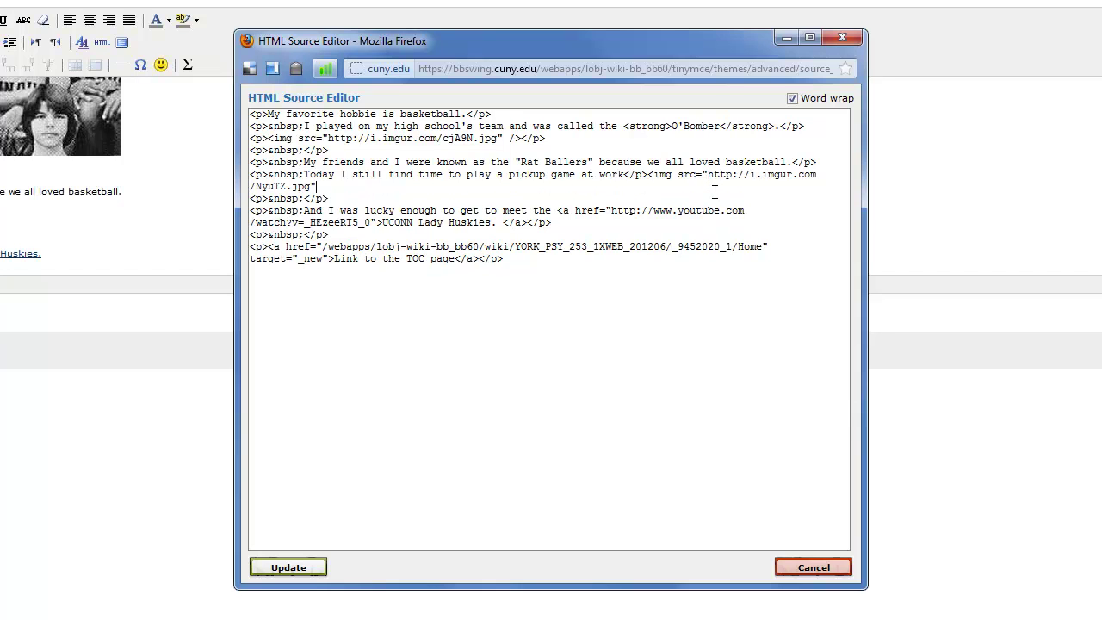
pyautogui.write('">')
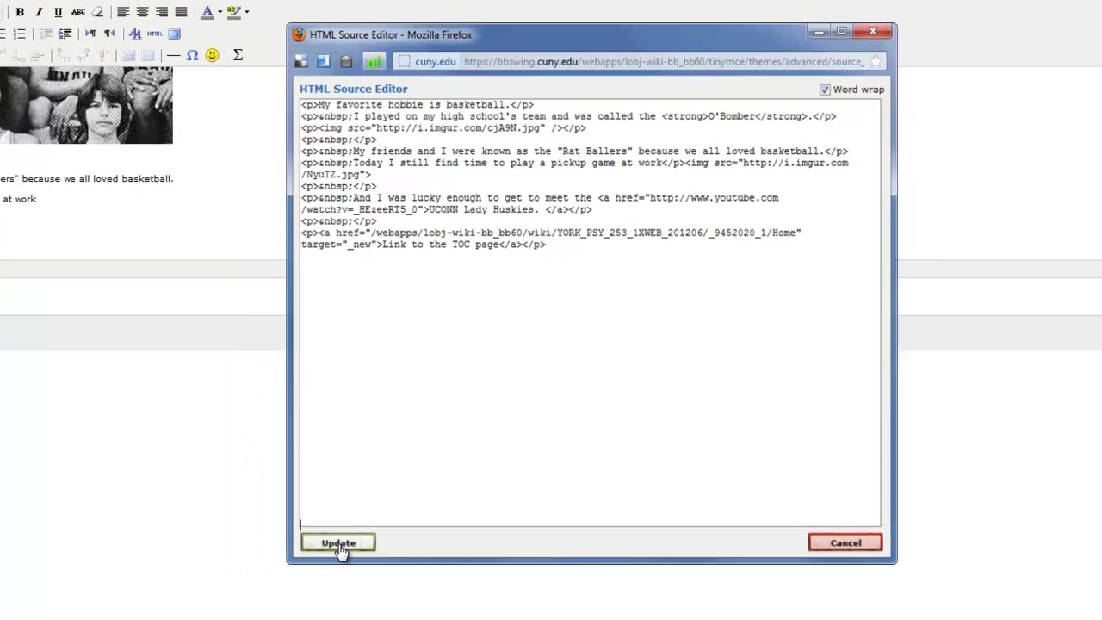
pyautogui.click(338, 543)
pyautogui.scroll(-3, 222, 132)
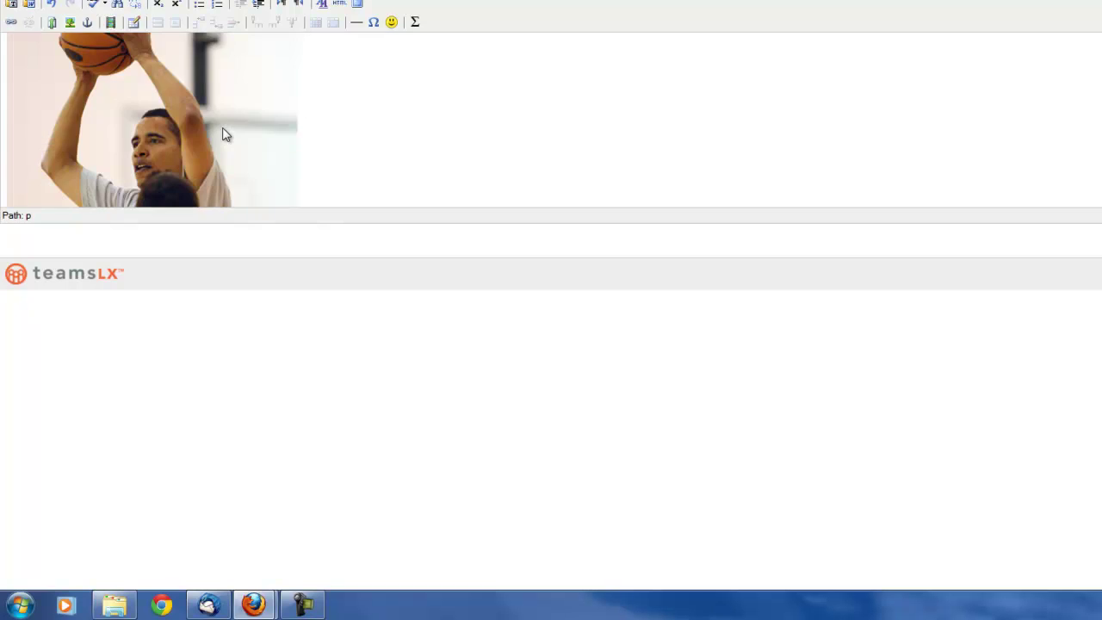
pyautogui.scroll(-5, 222, 133)
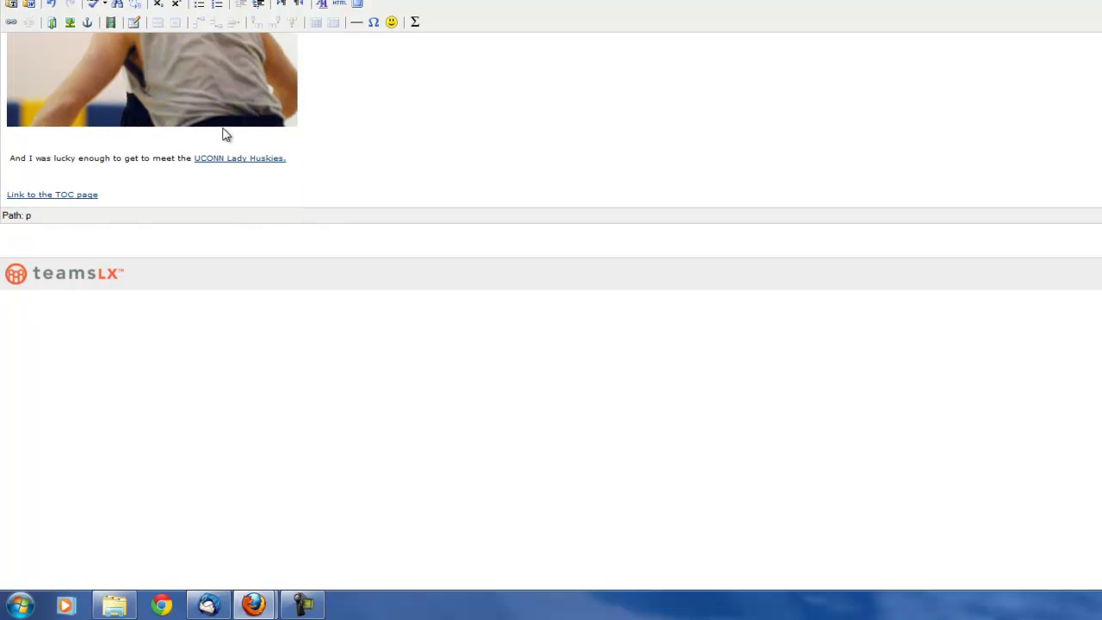
pyautogui.scroll(10, 231, 158)
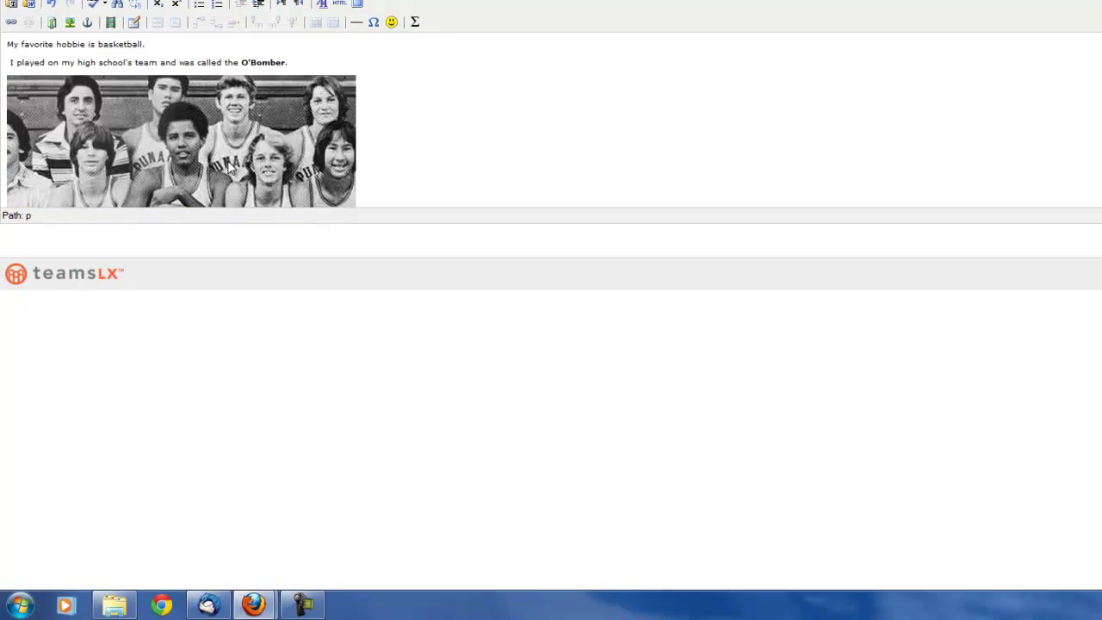
pyautogui.scroll(-3, 227, 161)
pyautogui.scroll(3, 219, 143)
pyautogui.scroll(-4, 224, 140)
# Step: Add width="150" to the NyuTZ.jpg img tag in the HTML source and update
pyautogui.click(197, 130)
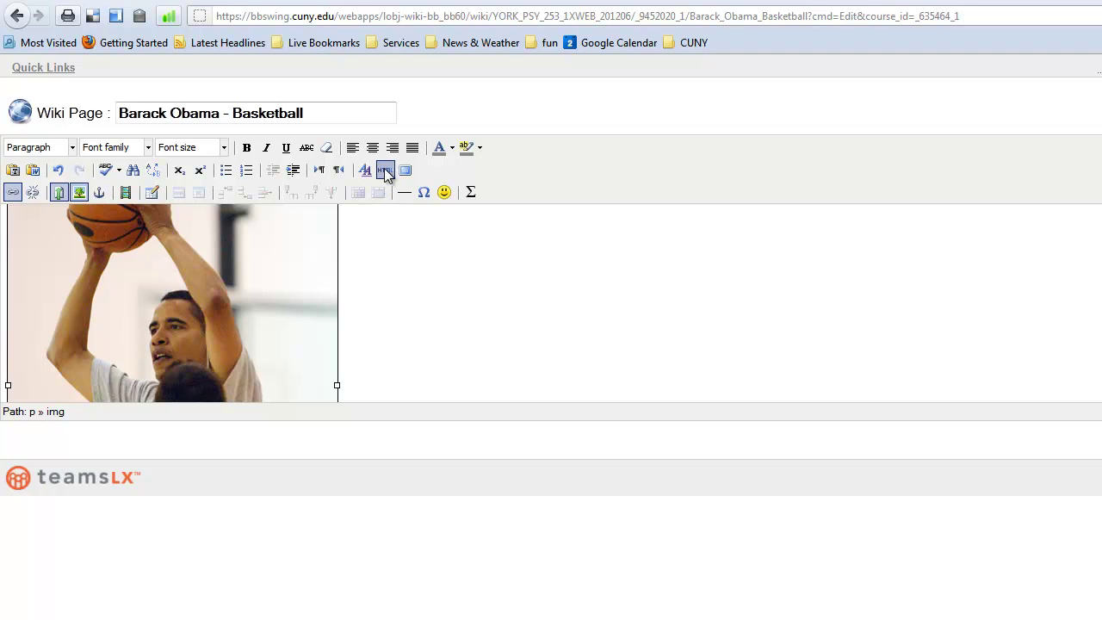
pyautogui.click(384, 169)
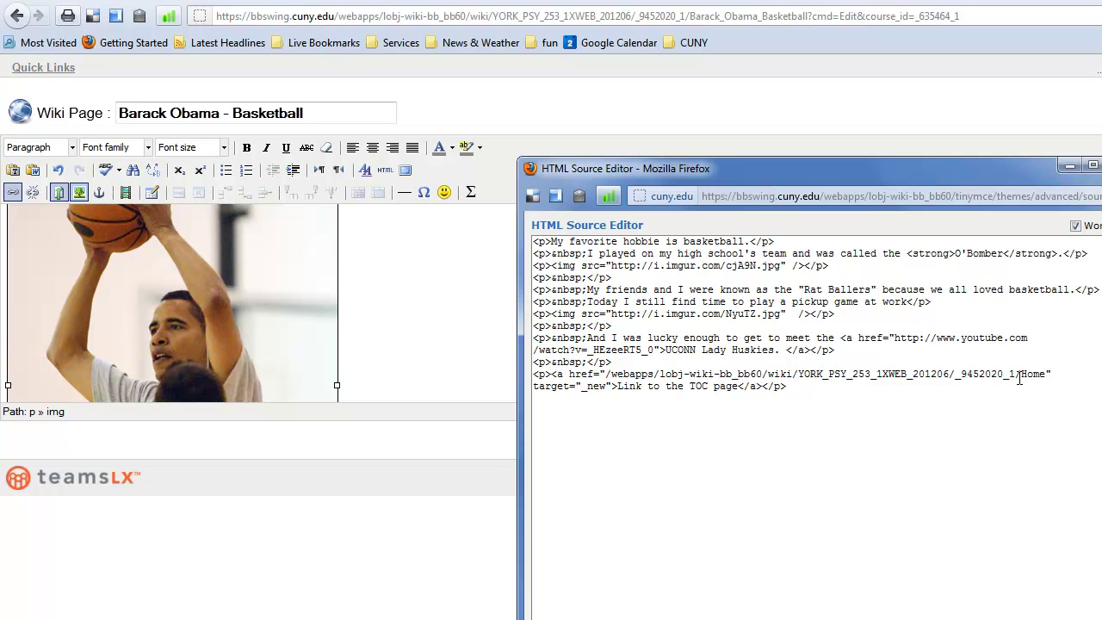
pyautogui.write('width="150"')
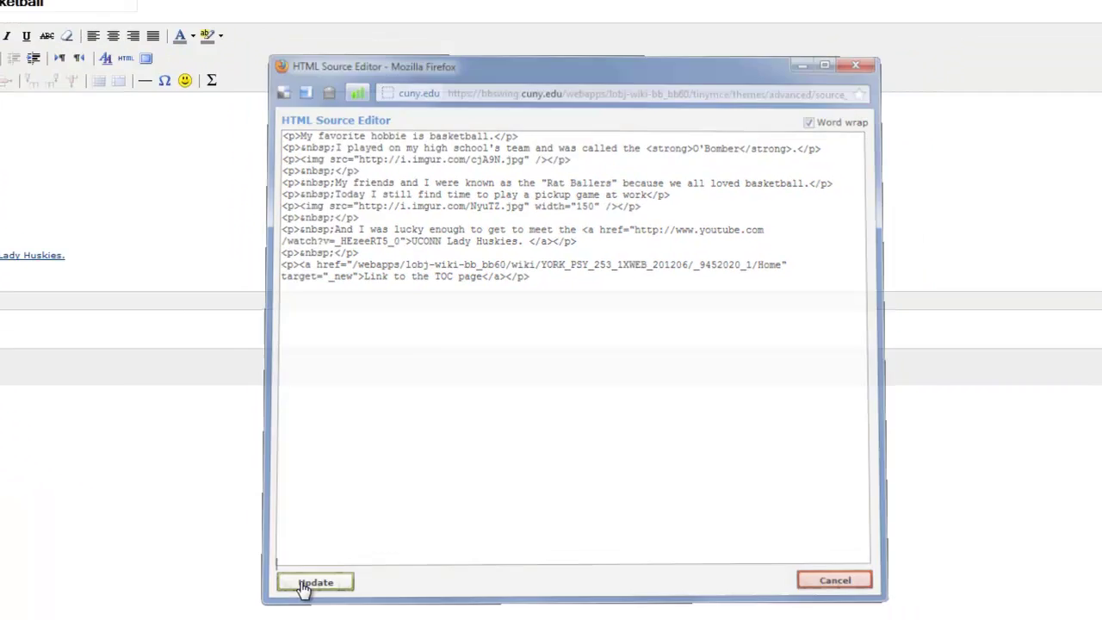
pyautogui.click(280, 570)
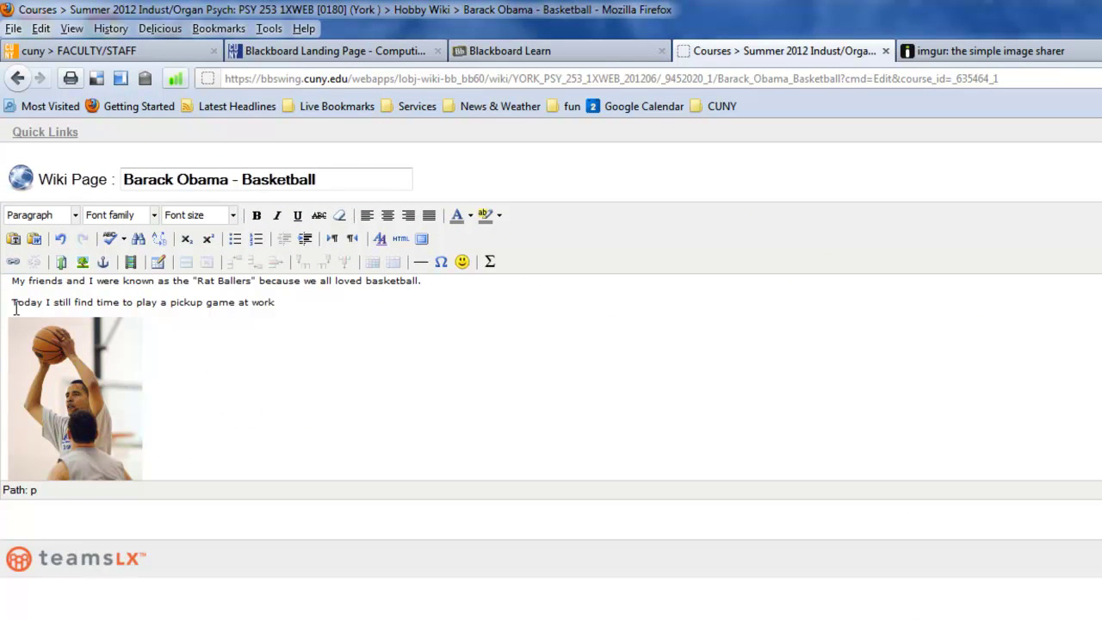
pyautogui.scroll(2, 238, 405)
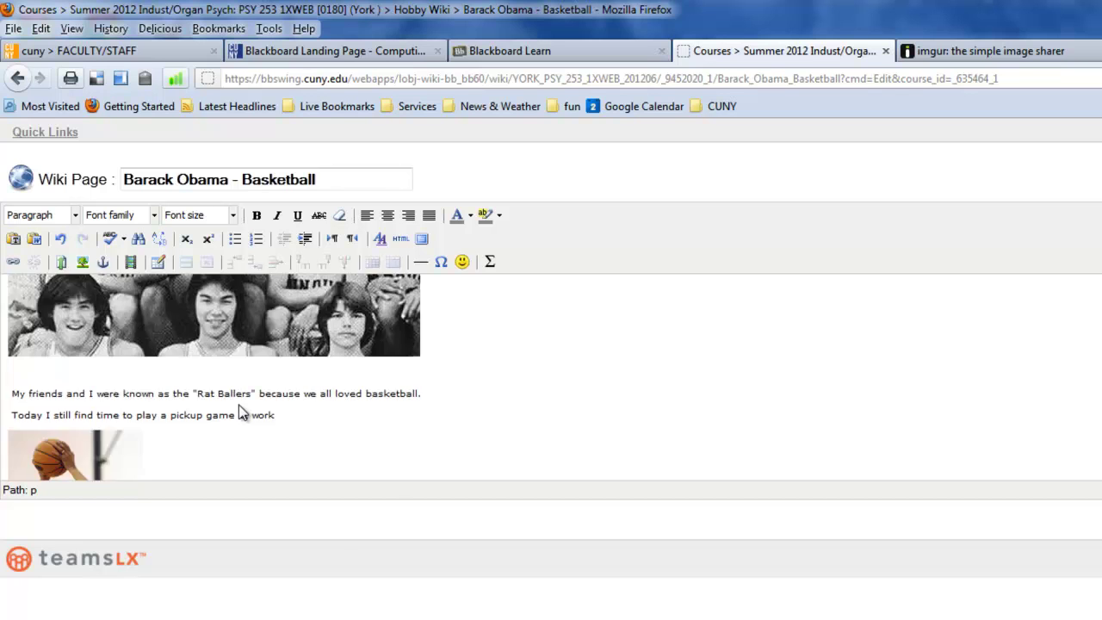
pyautogui.scroll(-4, 238, 405)
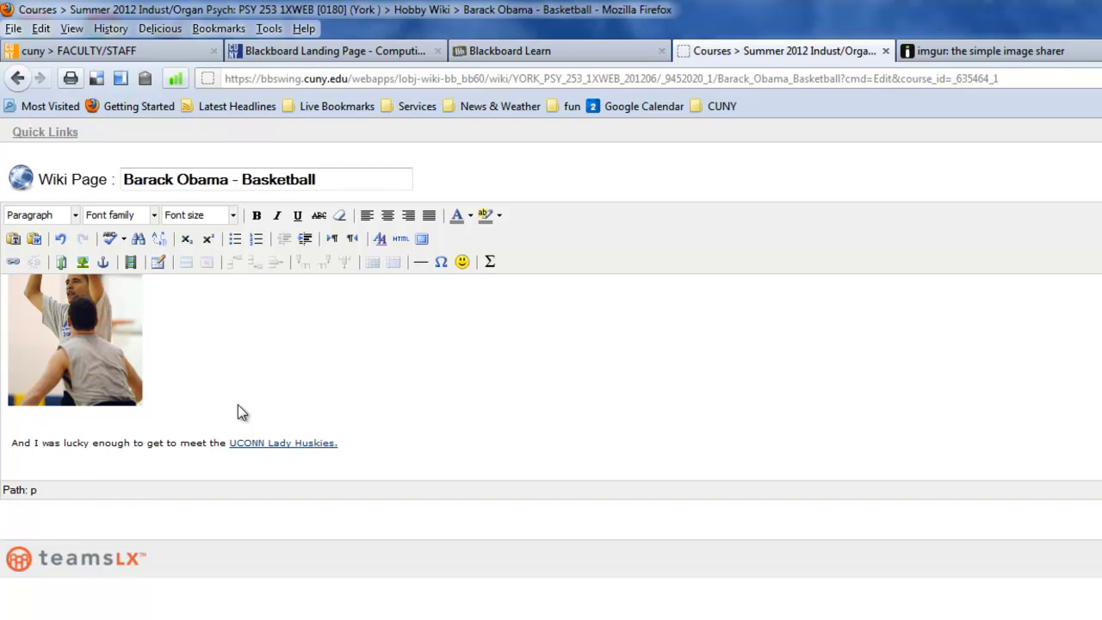
pyautogui.scroll(2, 259, 421)
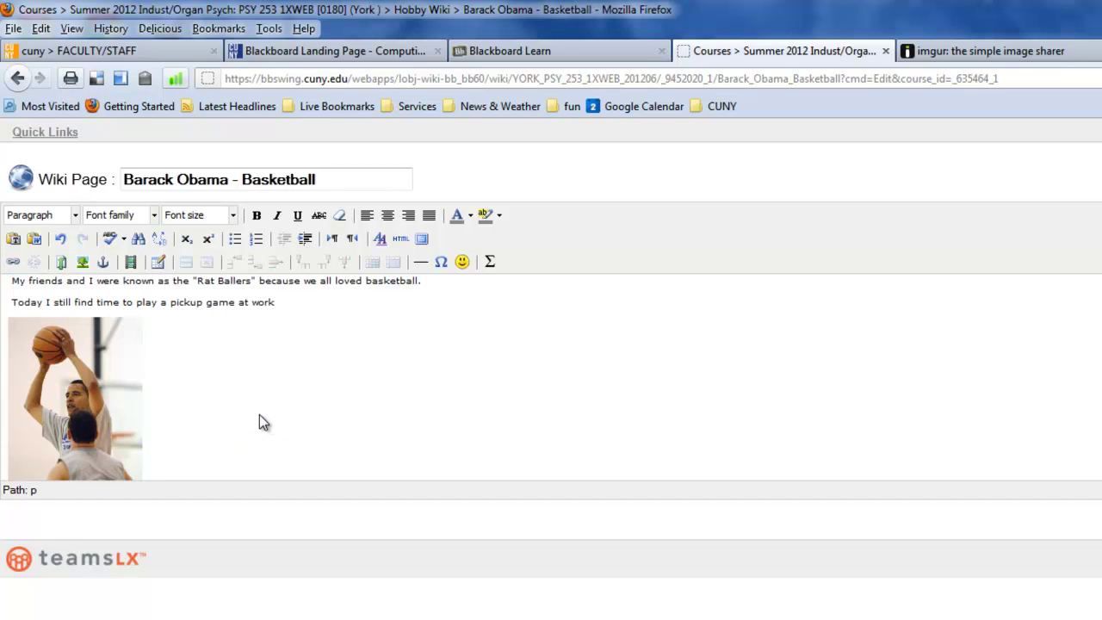